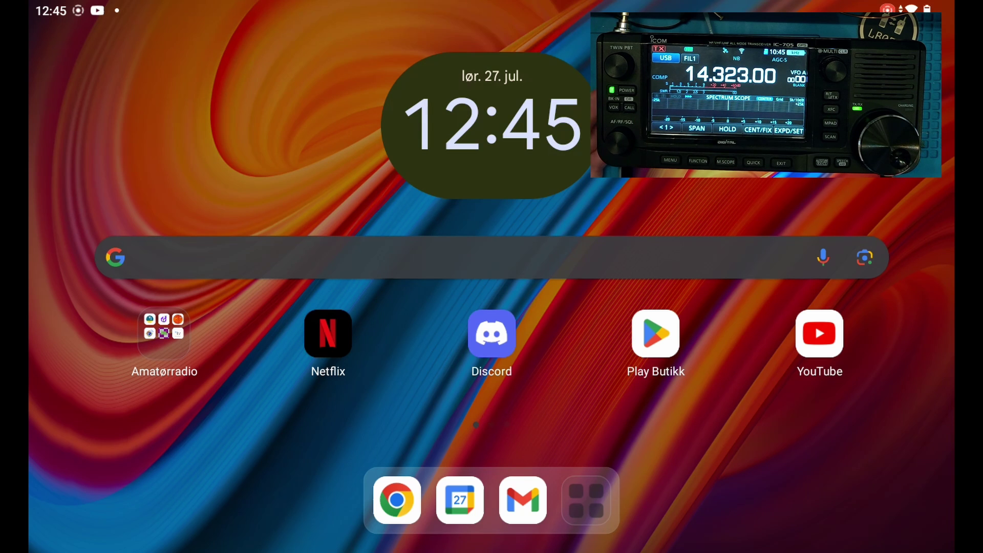
Check the tablet's Wi-Fi connection from the Quick Settings Internet tile.
drag(745, 4, 746, 230)
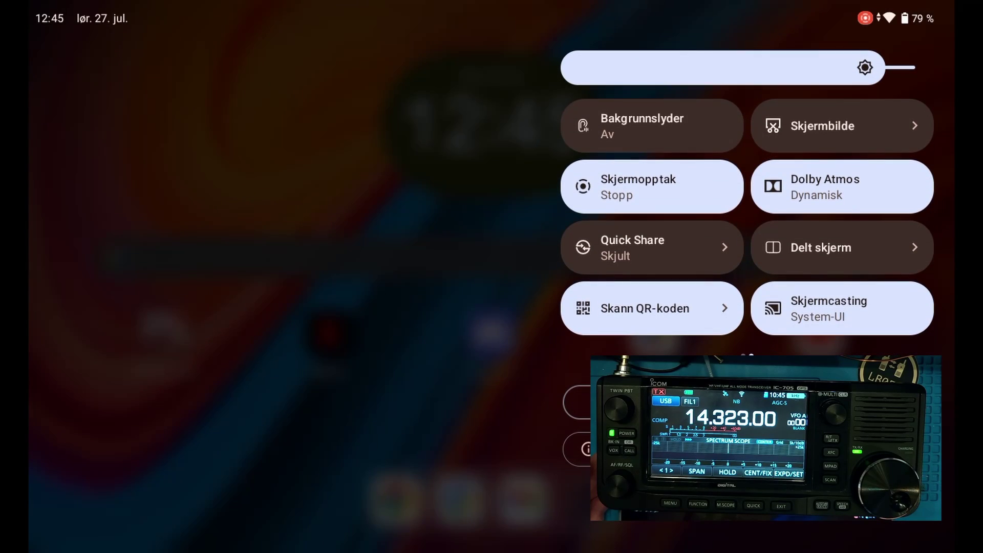
drag(615, 215, 883, 215)
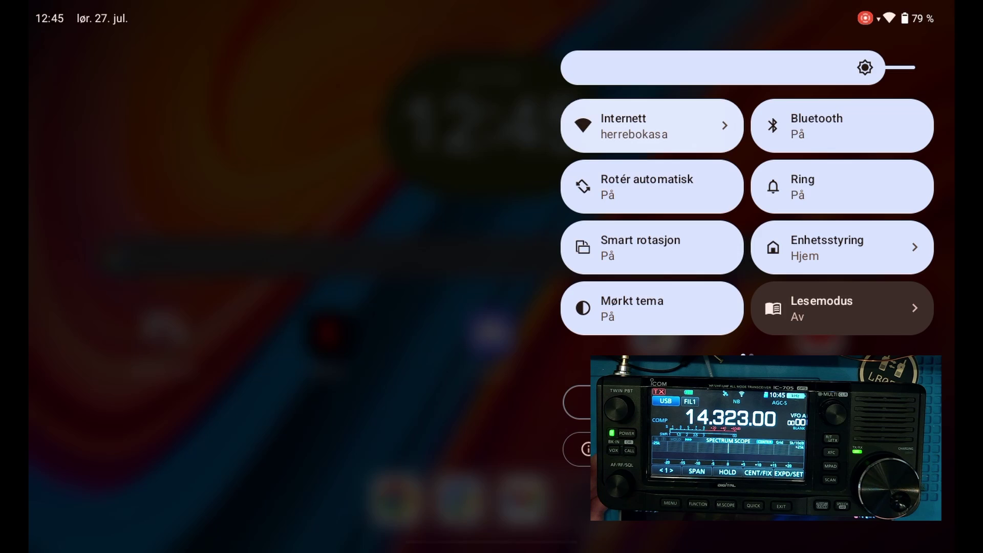
click(652, 126)
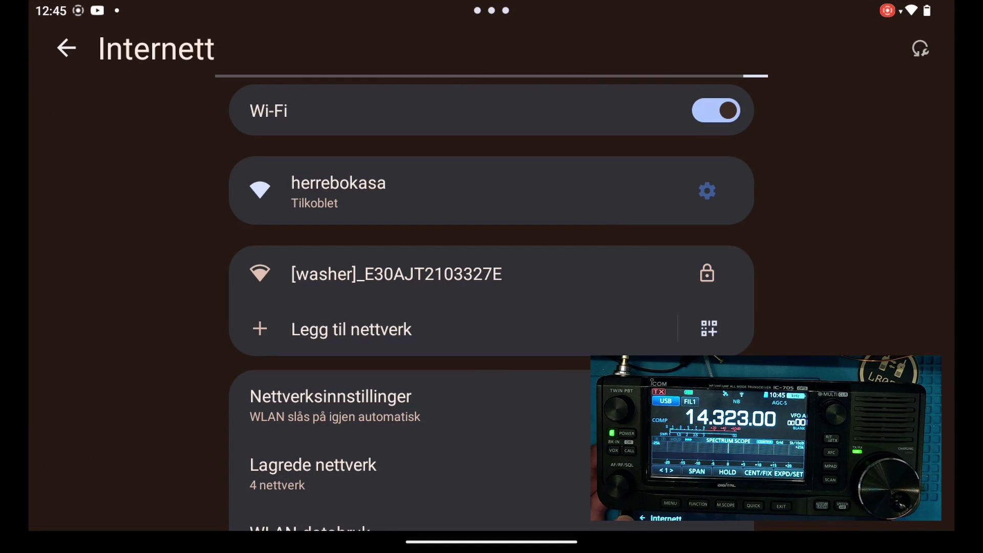
Return home and launch FT8CN from the Amatørradio folder.
drag(595, 538, 607, 346)
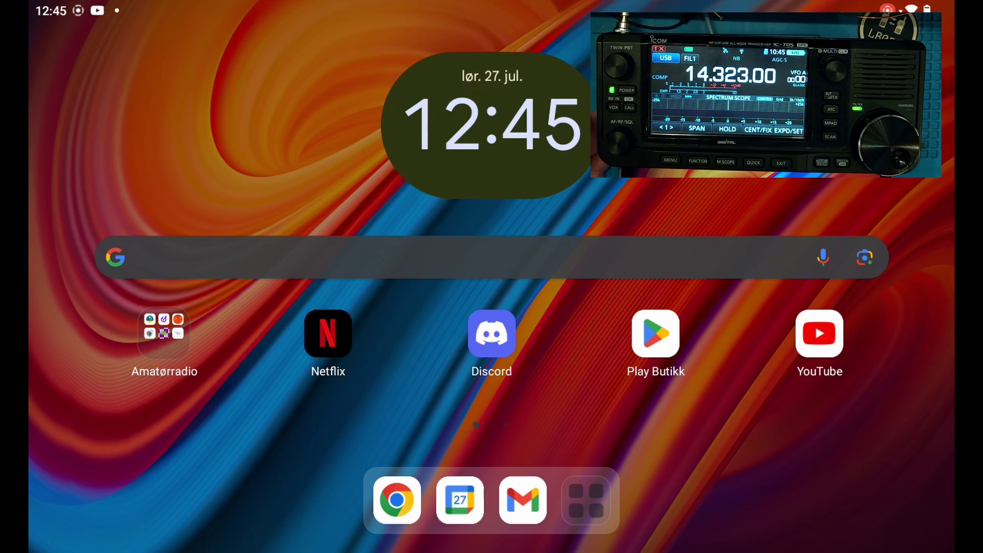
click(165, 332)
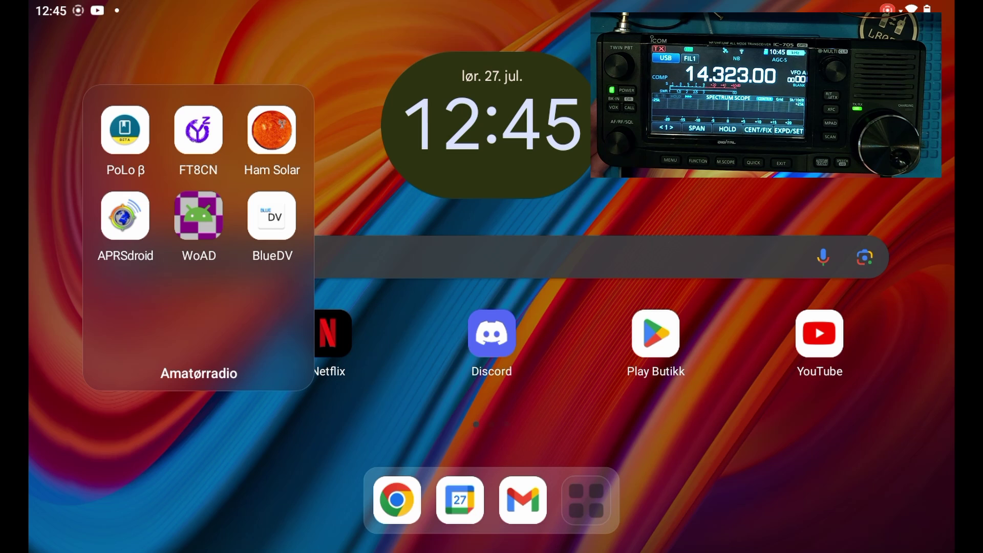
click(198, 131)
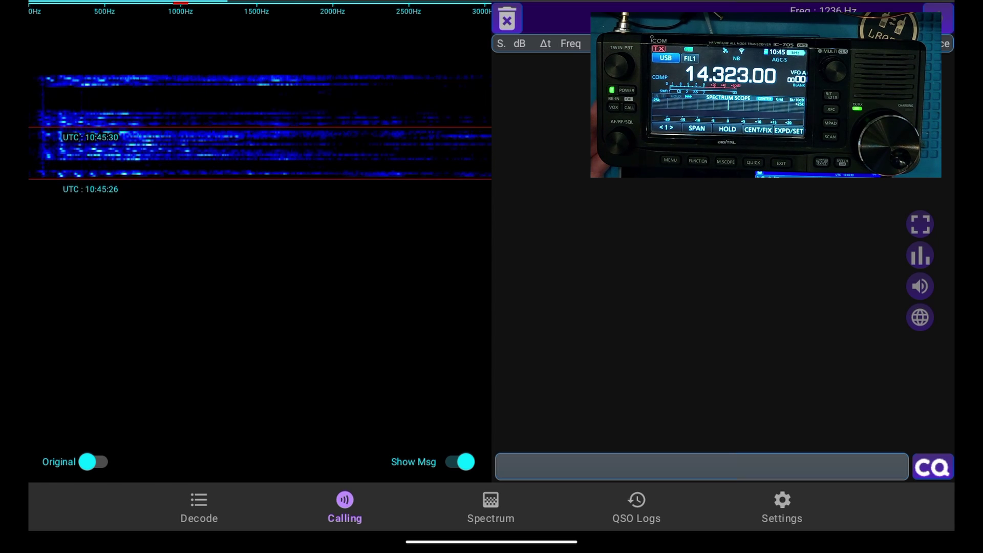
Change the callsign from SM/LB0FI to LB0FI and clear 'POTA' from the CQ modifier.
click(782, 507)
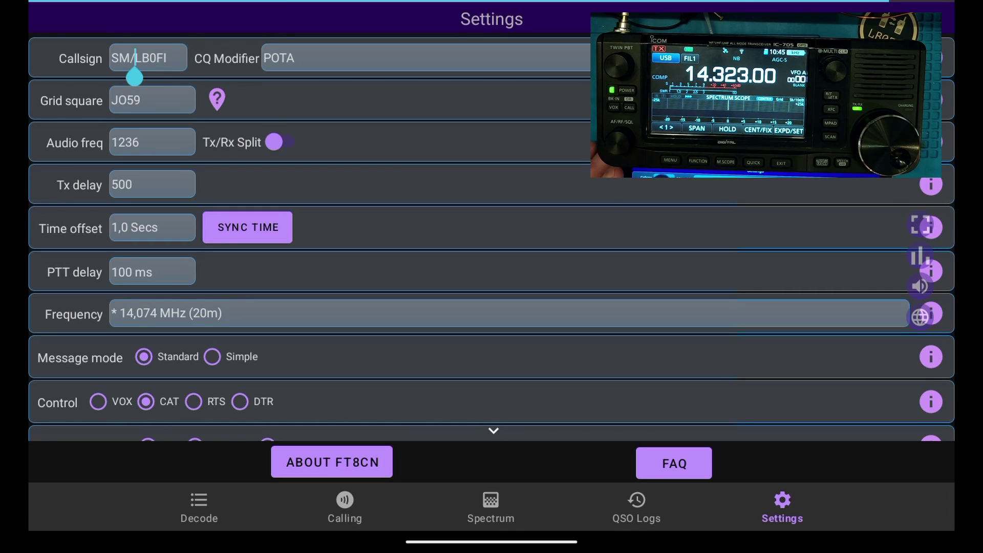
key(BackSpace)
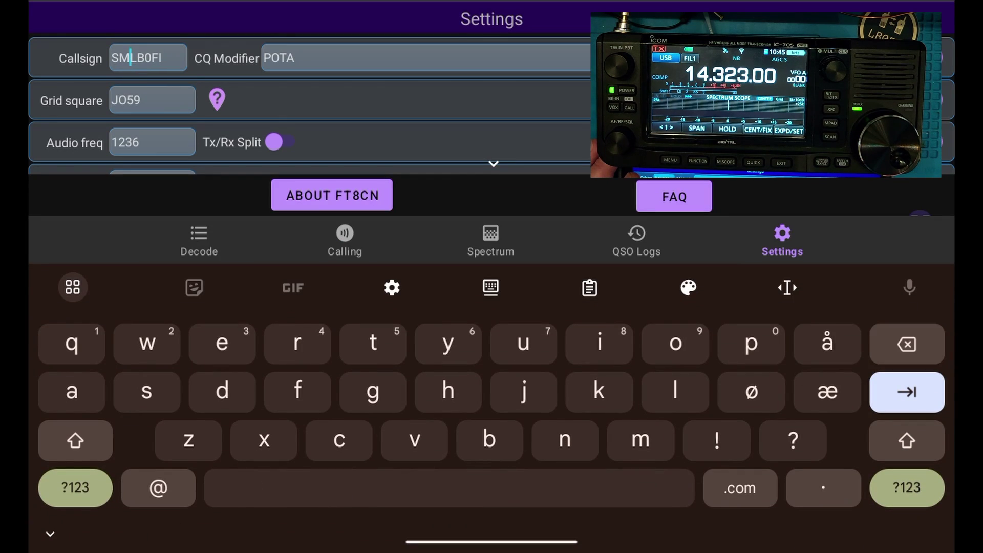
key(BackSpace)
key(BackSpace)
click(295, 58)
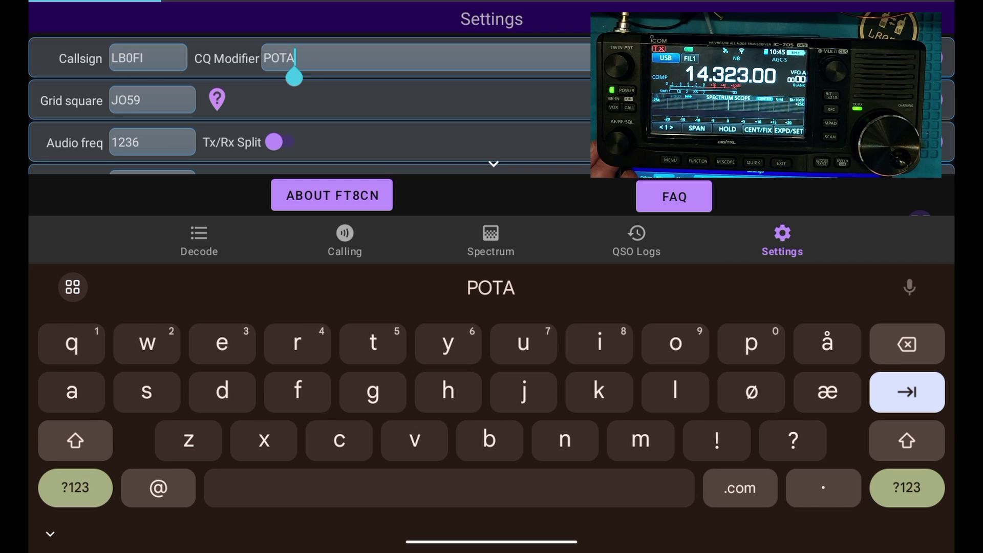
key(BackSpace)
key(BackSpace)
key(BackSpace)
key(BackSpace)
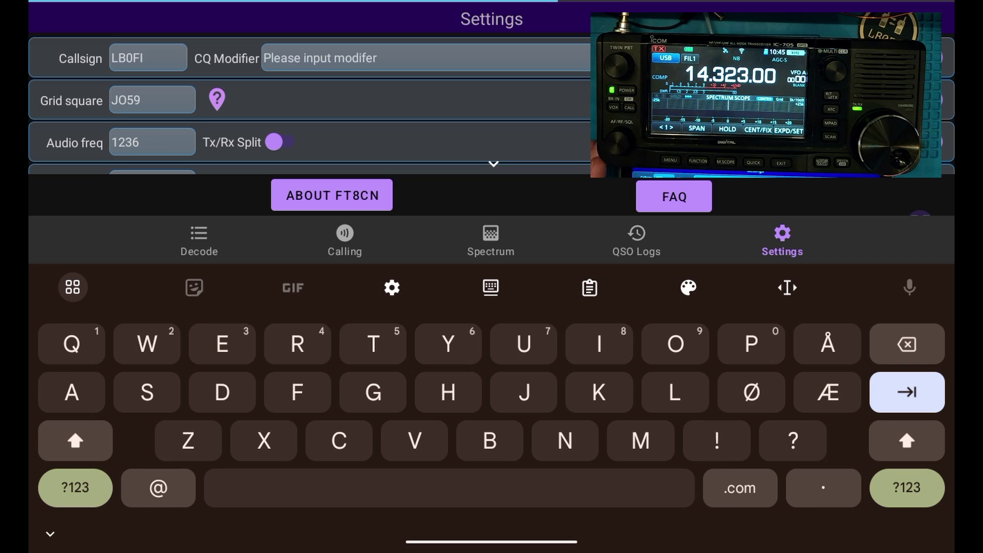
click(115, 100)
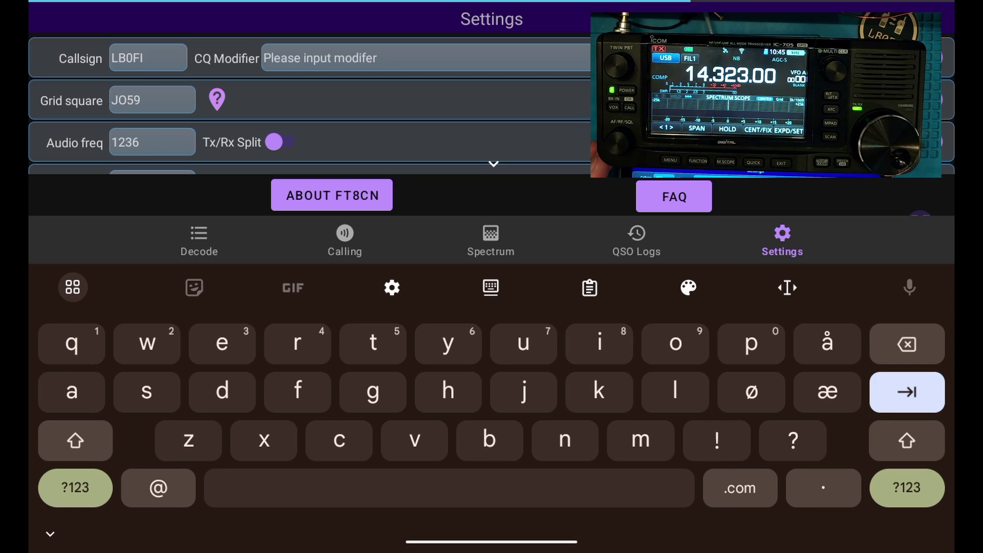
click(50, 534)
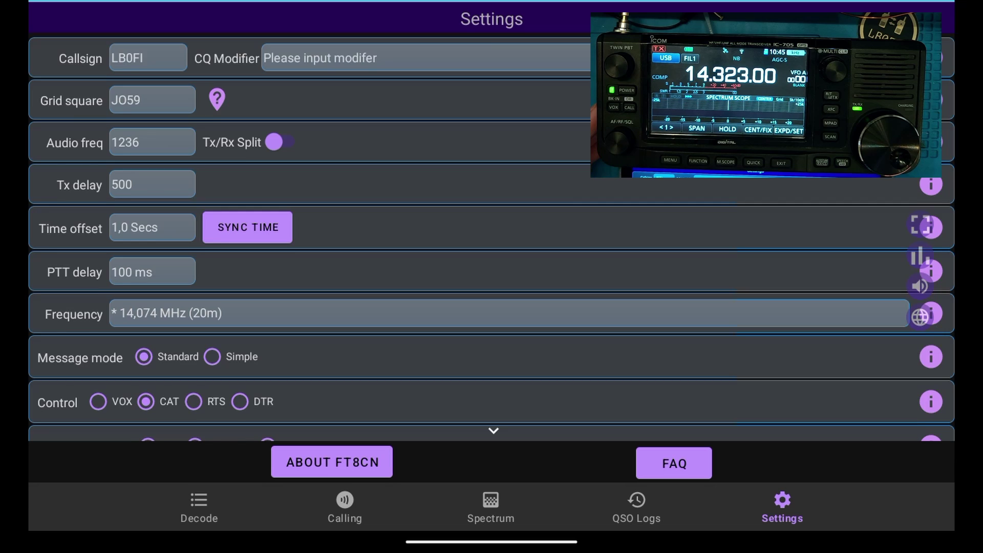
scroll(492, 308, down, 3)
scroll(492, 307, down, 2)
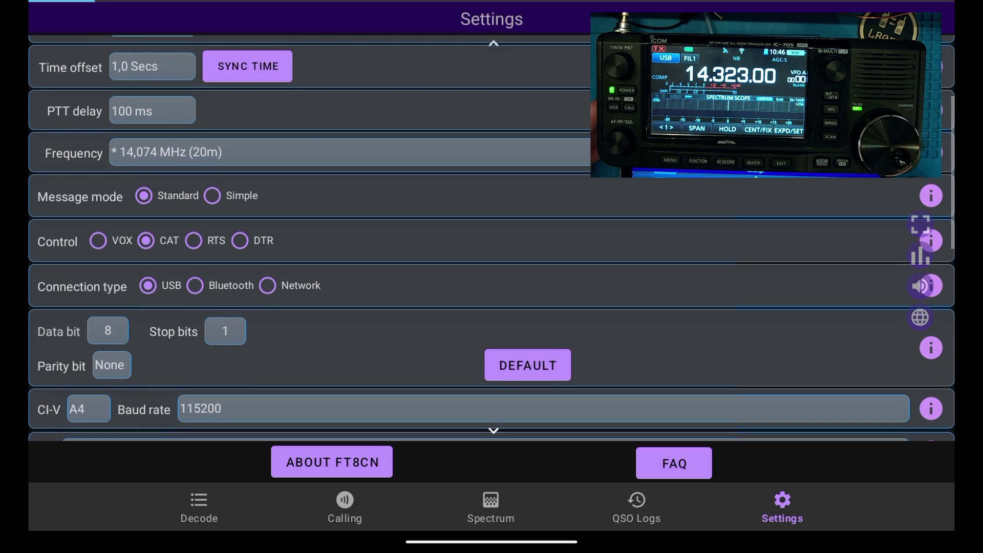
scroll(492, 308, down, 2)
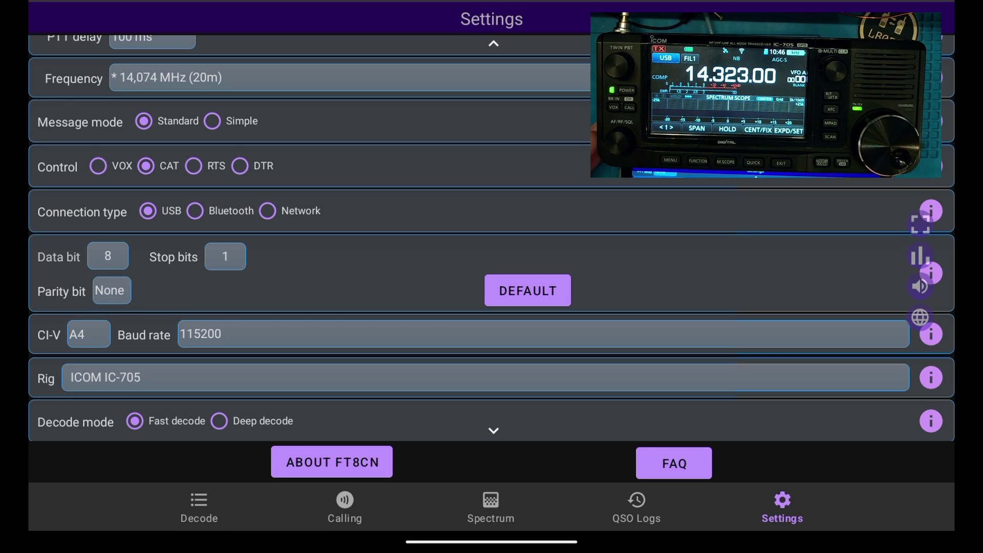
Set the connection type to Network to bring up the ICom login dialog.
click(267, 210)
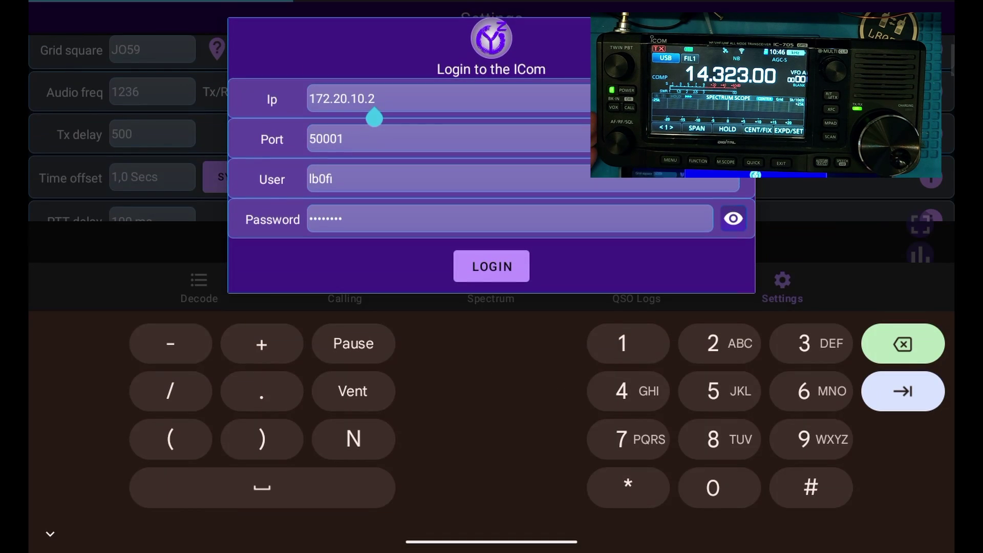
Enter IP 192.168.68.66, verify the password, and log in to the IC-705.
click(904, 343)
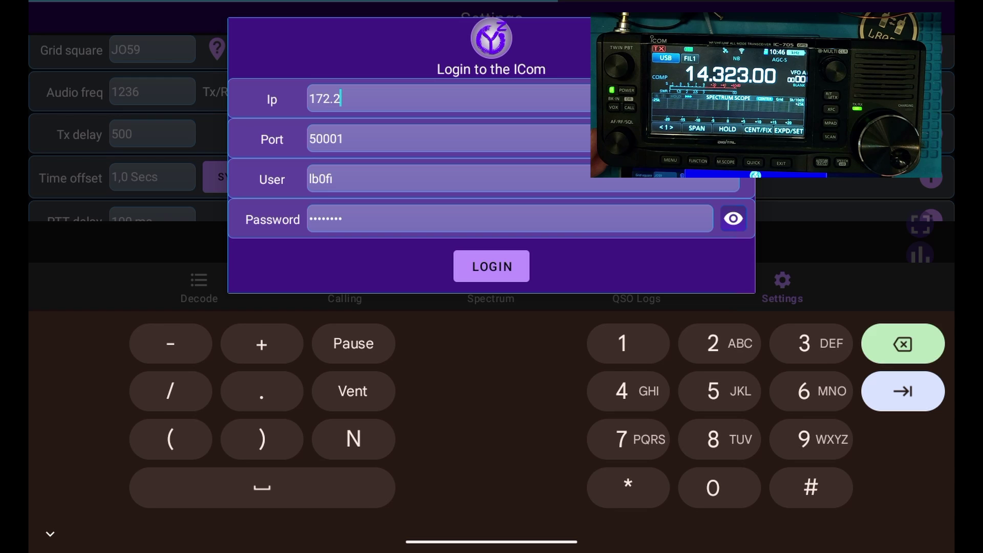
click(903, 344)
click(904, 343)
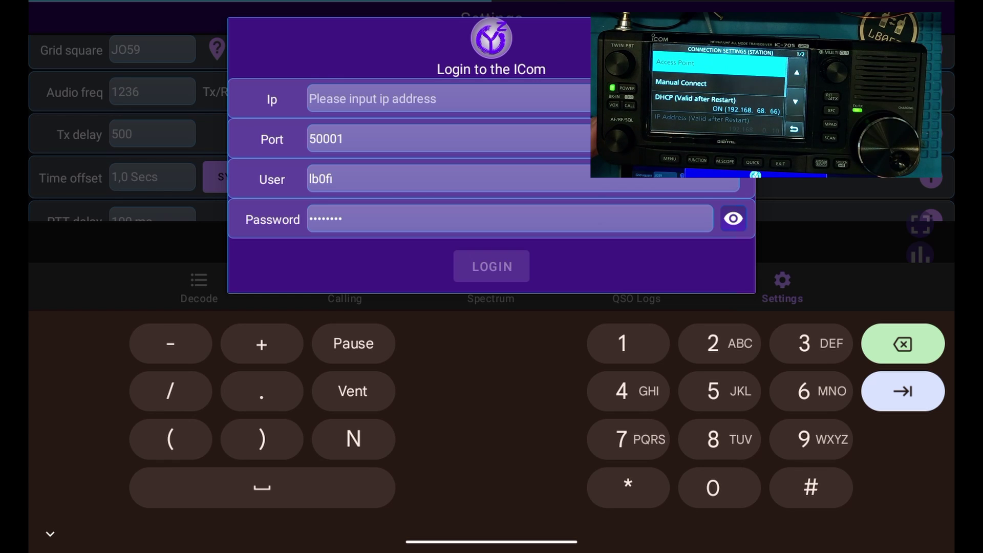
text(1)
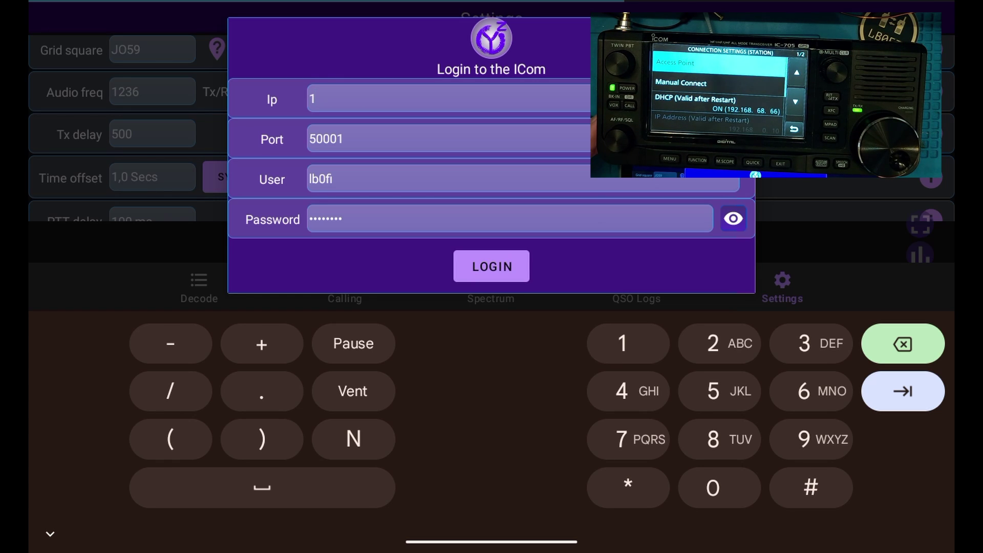
text(92)
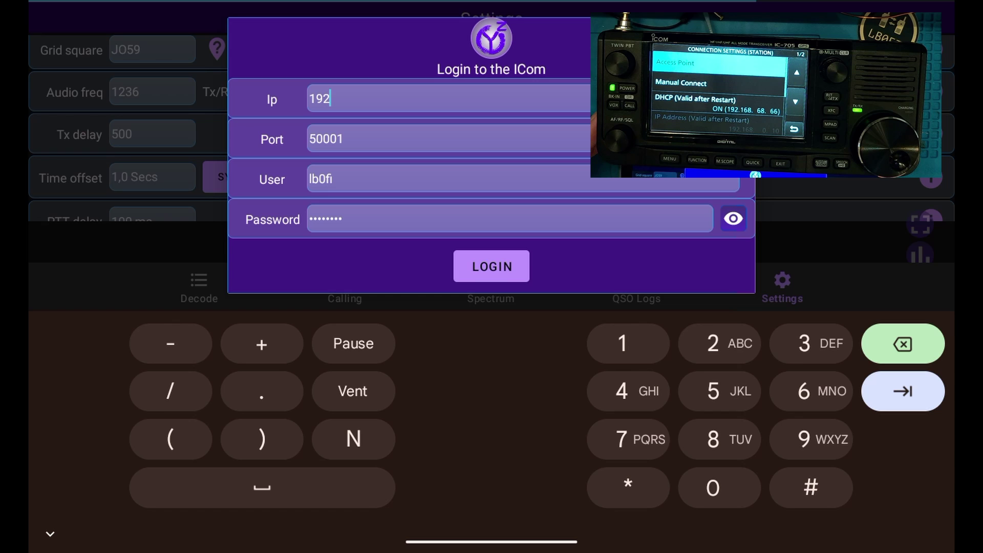
text(.)
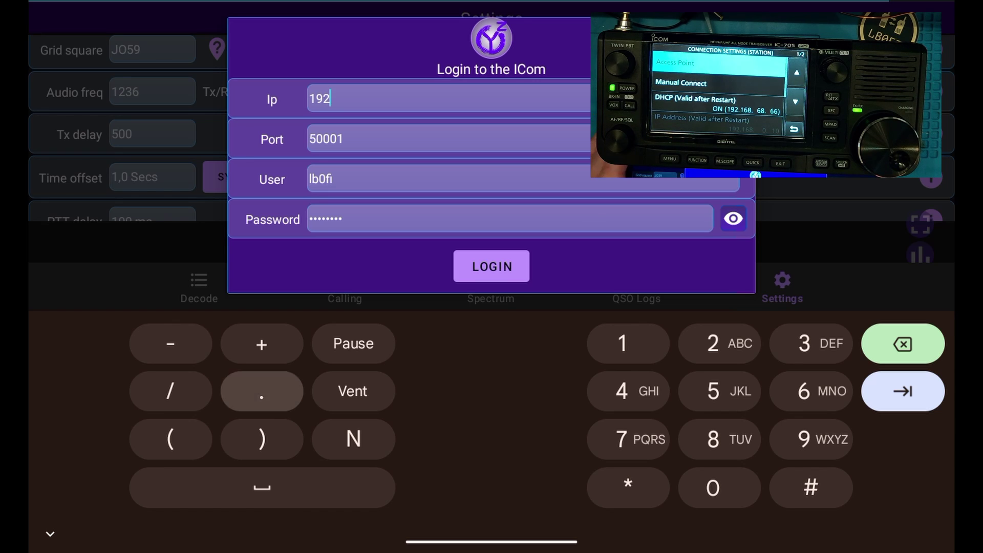
text(162)
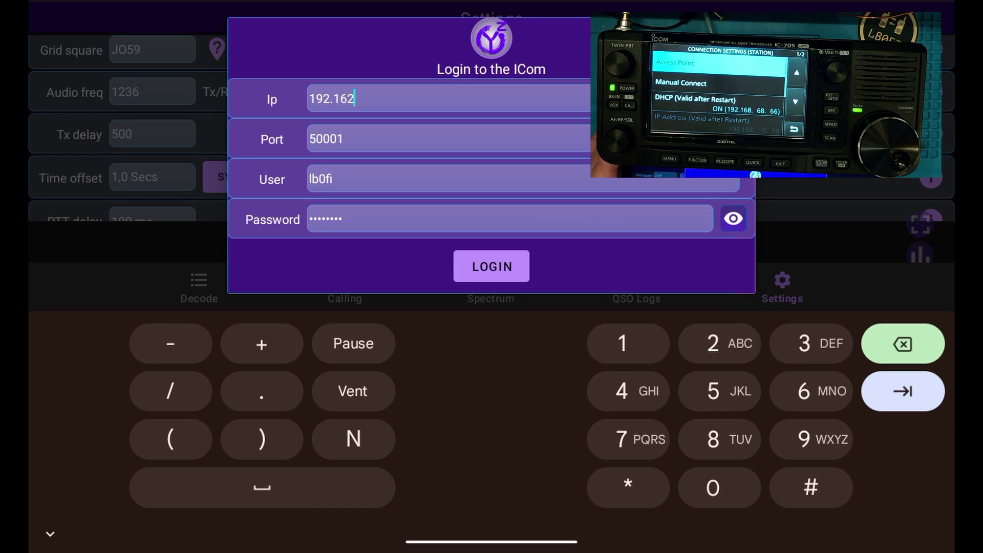
key(BackSpace)
text(8.)
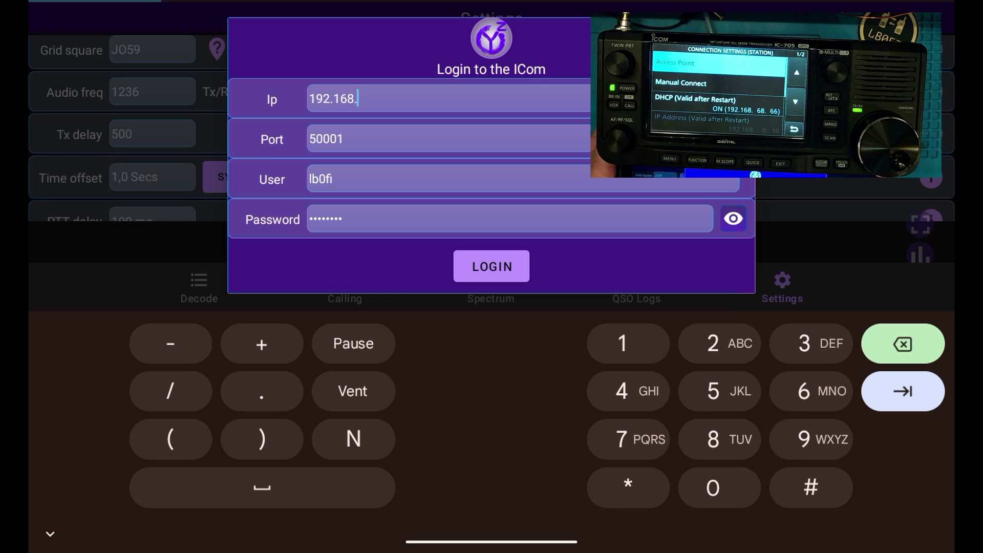
text(68)
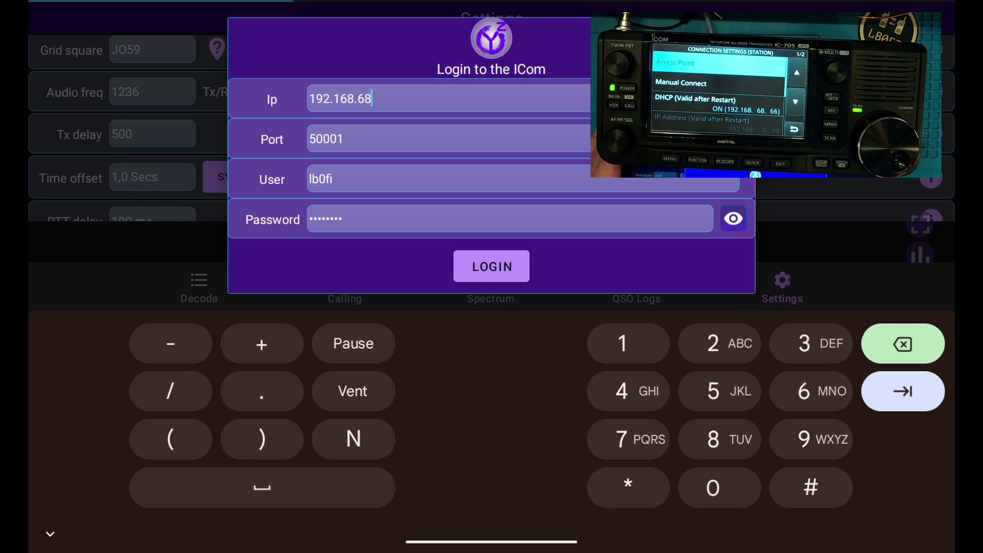
text(.66)
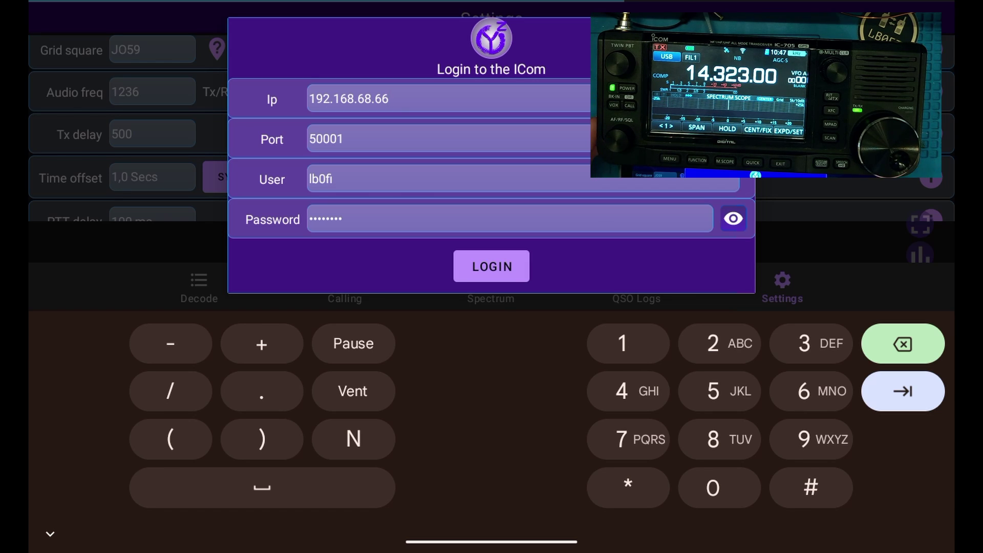
click(734, 218)
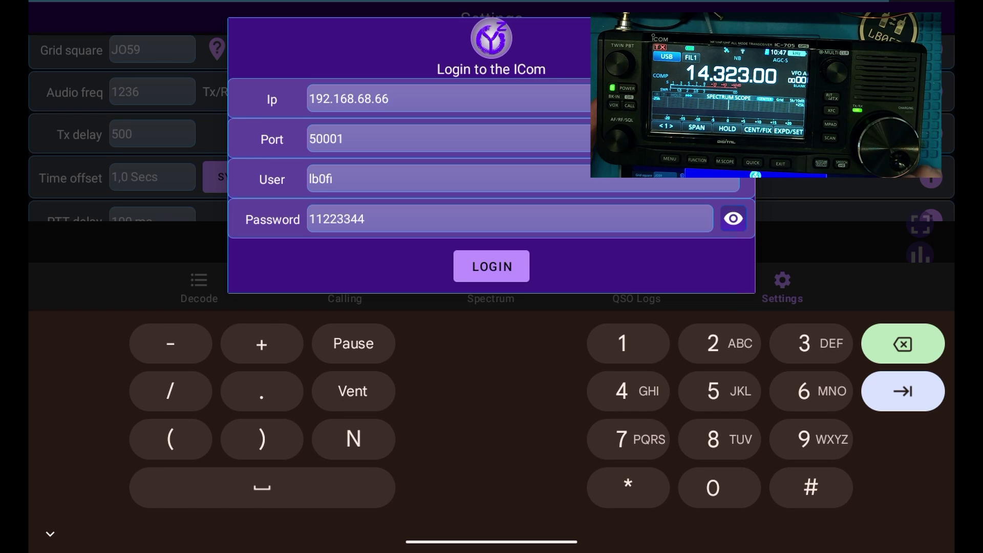
click(734, 218)
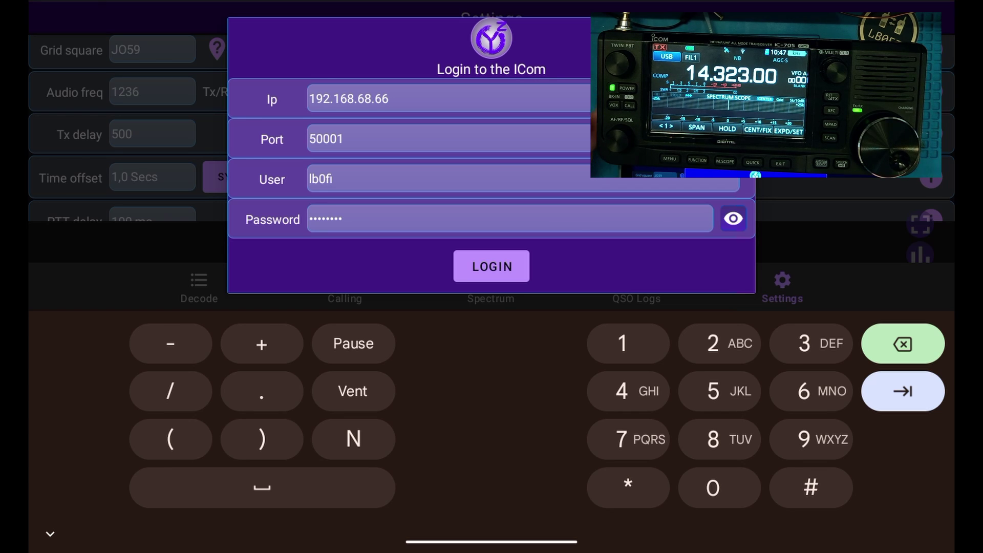
click(491, 266)
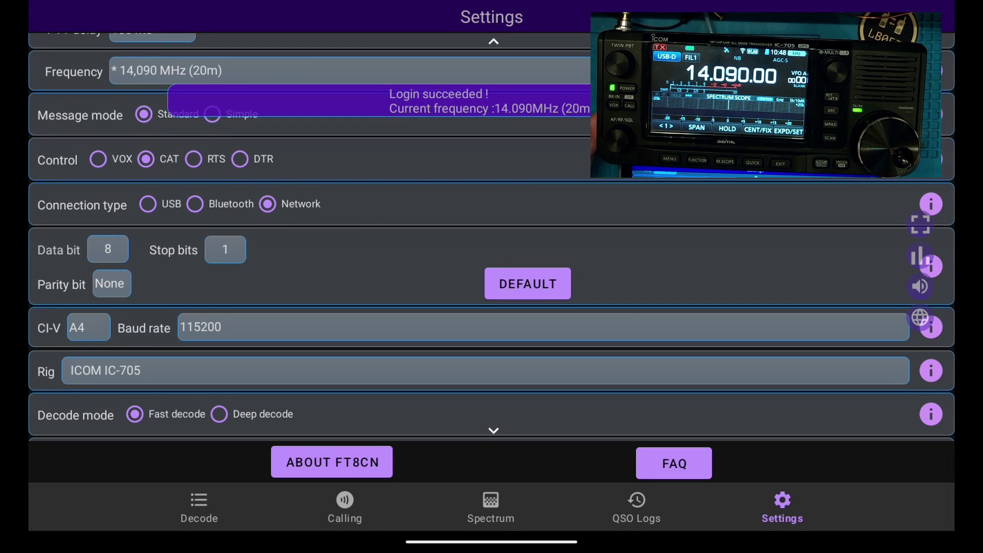
scroll(492, 268, down, 5)
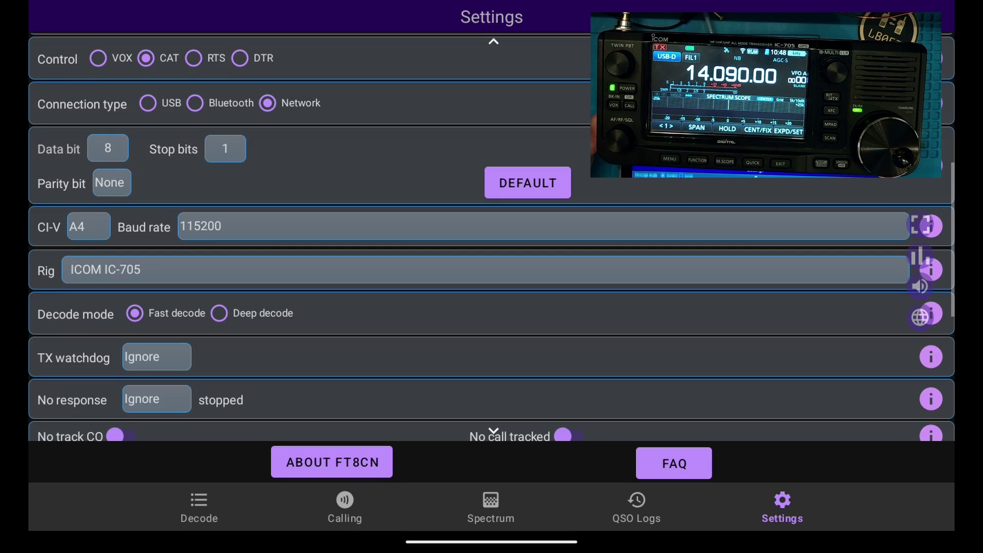
scroll(491, 269, up, 5)
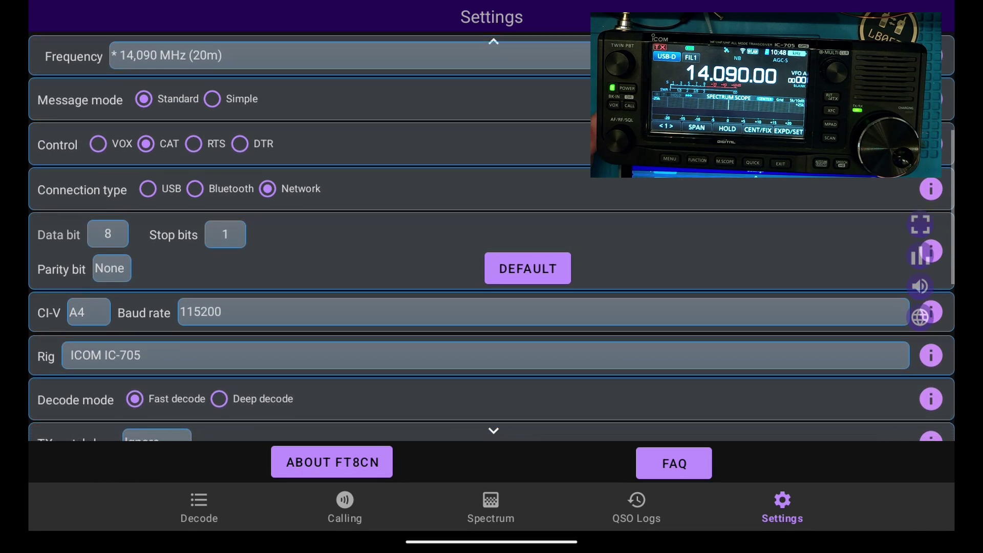
scroll(491, 268, up, 2)
Select 14,074 MHz (20m) as the operating frequency and show the Decode view.
click(350, 113)
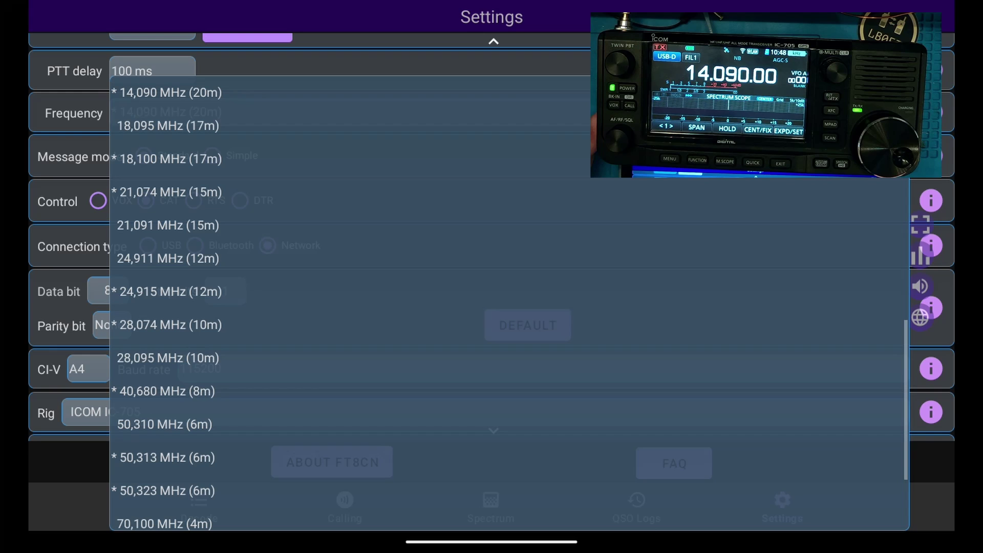
scroll(231, 231, up, 2)
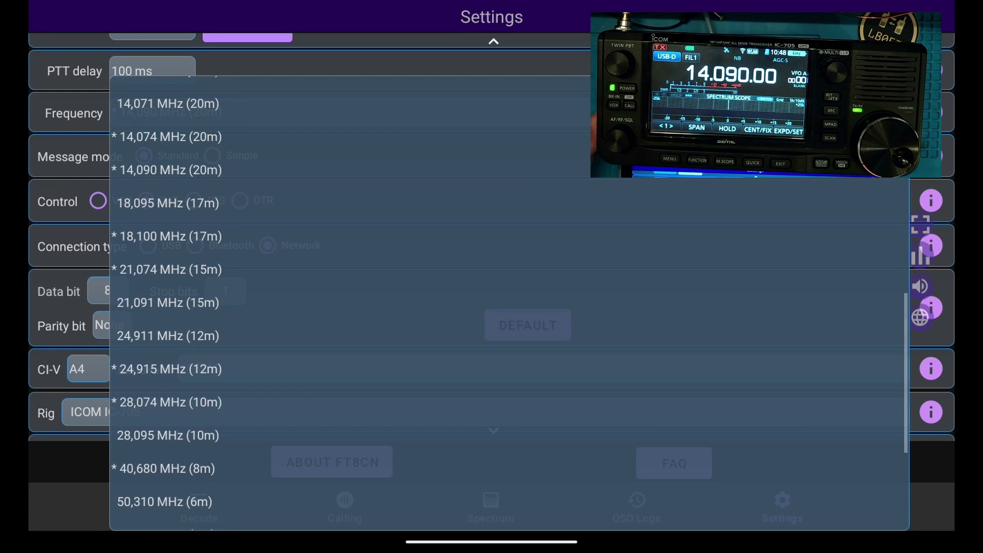
click(192, 134)
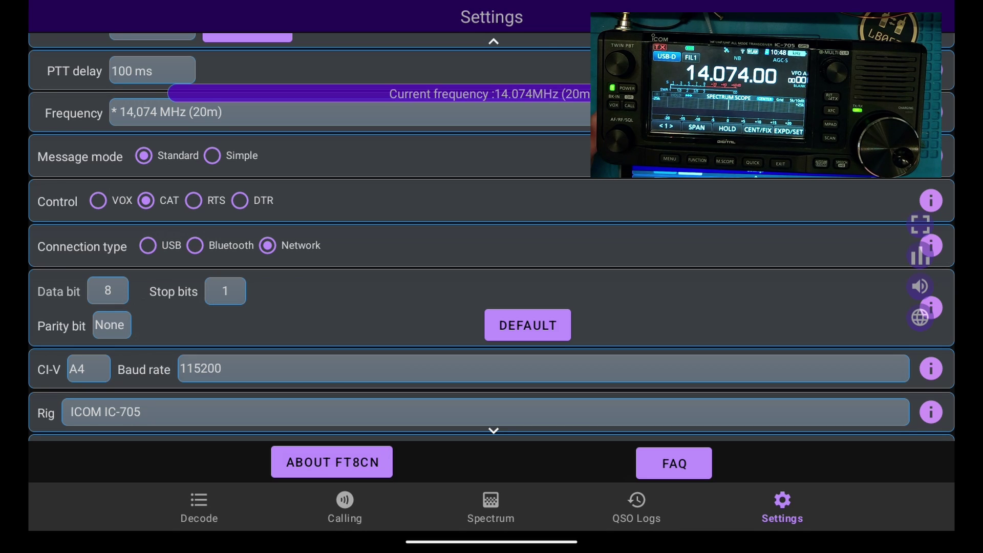
click(200, 507)
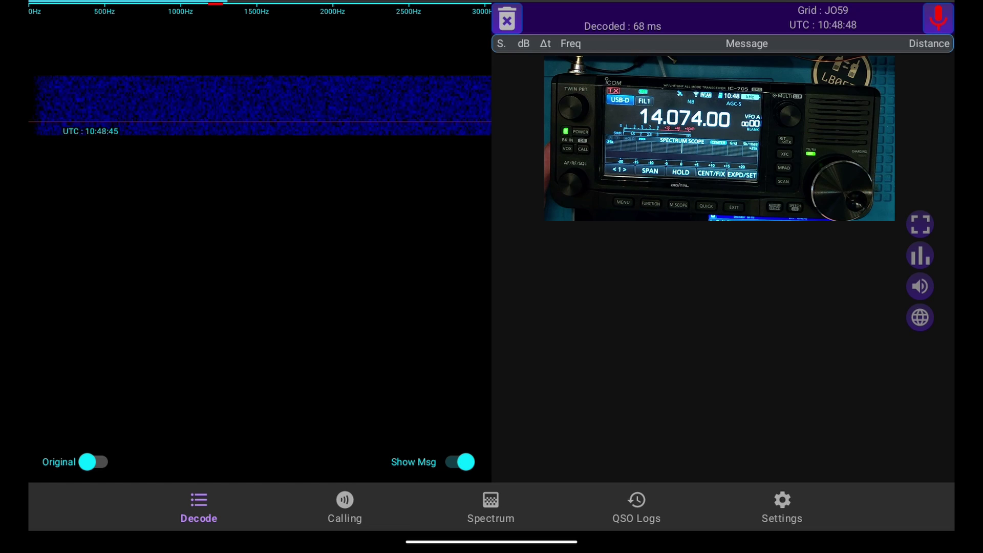
Start transmitting 'CQ LB0FI JO59' from the Calling view.
click(344, 508)
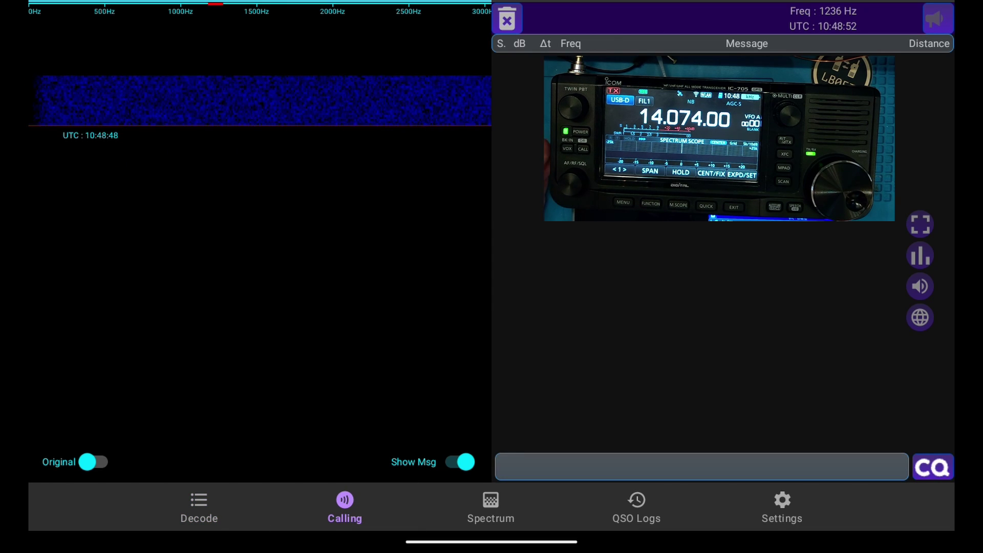
click(931, 467)
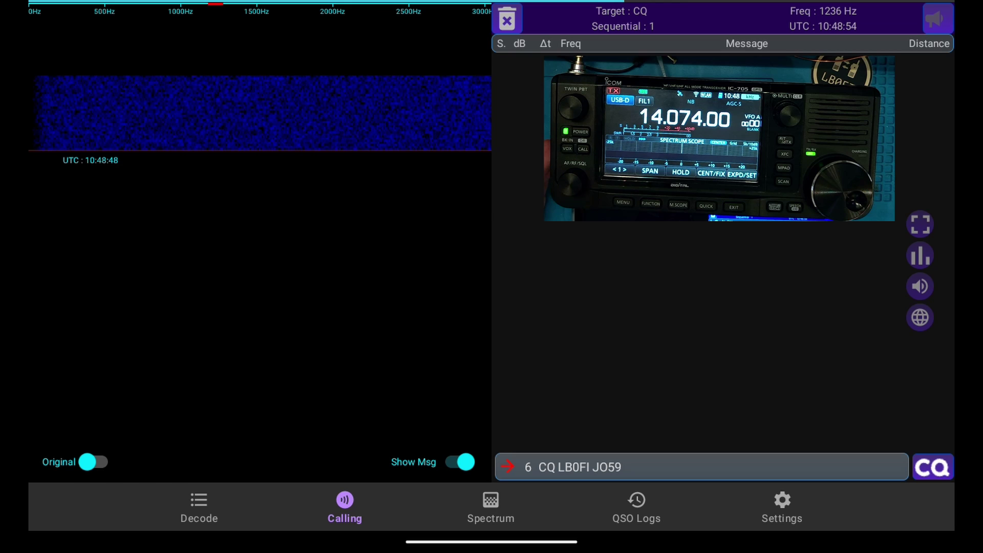